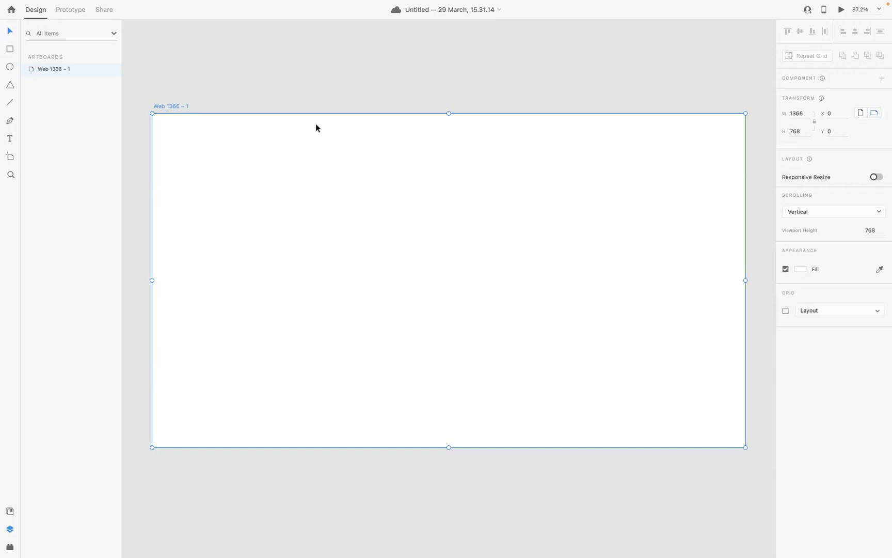
Draw a wide rectangle mid-artboard, round it into a pill with radius 71, and remove its fill.
{"action": "left_click", "coordinate": [9, 52]}
{"action": "left_click_drag", "start_coordinate": [335, 236], "coordinate": [555, 297]}
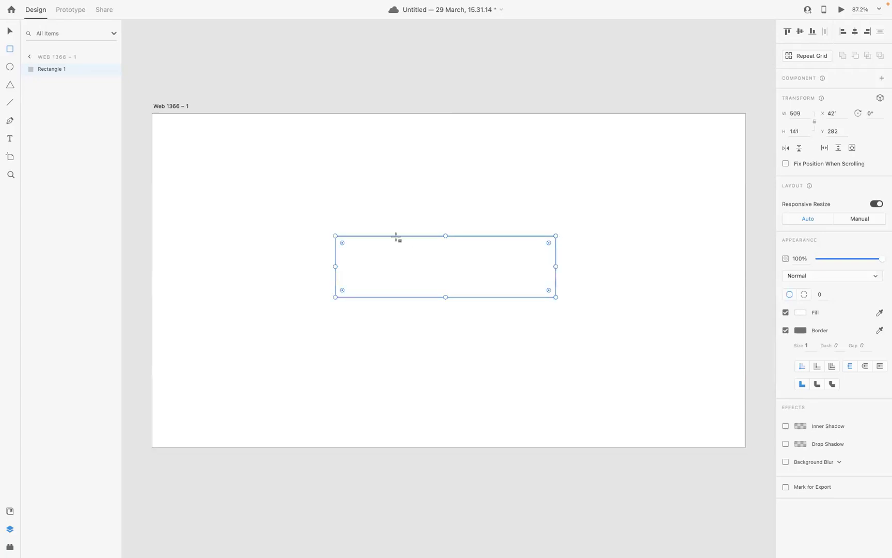
{"action": "left_click_drag", "start_coordinate": [343, 243], "coordinate": [419, 279]}
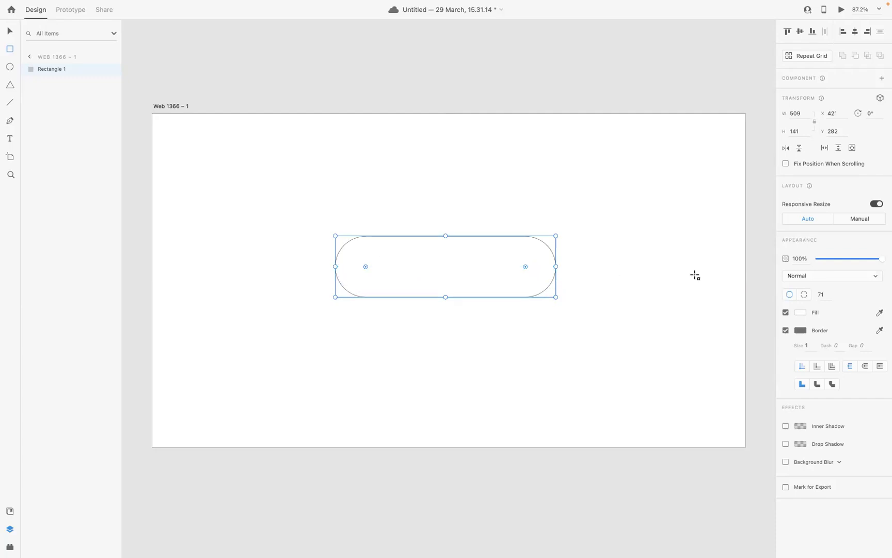
{"action": "left_click", "coordinate": [785, 313]}
Give the pill a 10 px dark blue #02145D border and centre it on the artboard.
{"action": "left_click", "coordinate": [785, 331]}
{"action": "left_click", "coordinate": [786, 331]}
{"action": "left_click", "coordinate": [800, 330]}
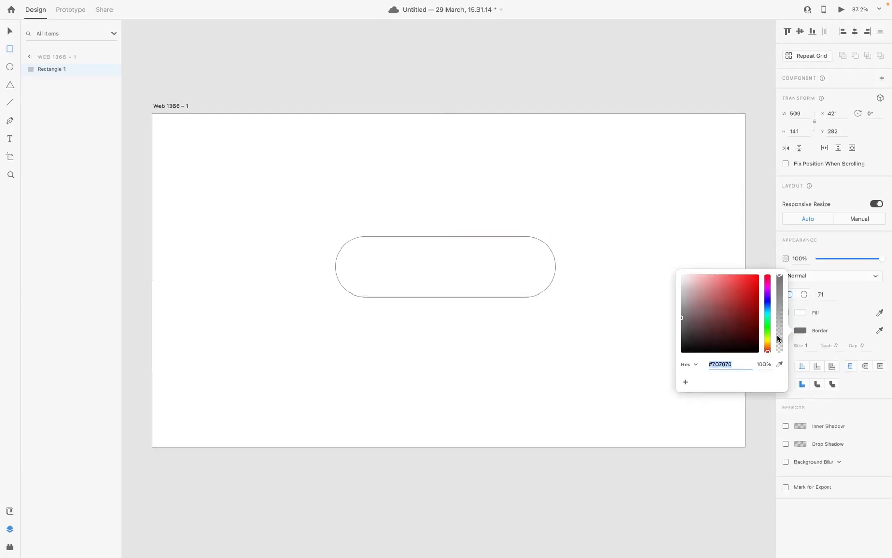
{"action": "left_click", "coordinate": [768, 304]}
{"action": "left_click_drag", "start_coordinate": [751, 310], "coordinate": [757, 323]}
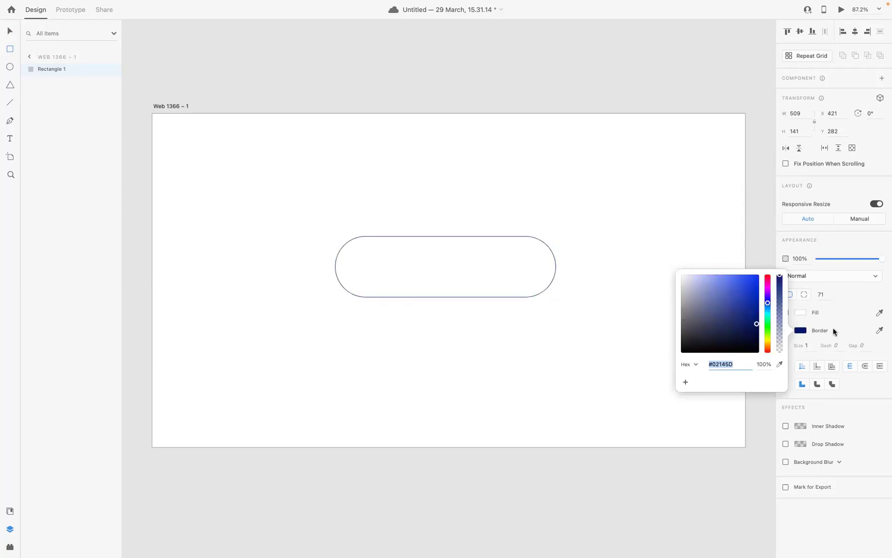
{"action": "left_click", "coordinate": [811, 345]}
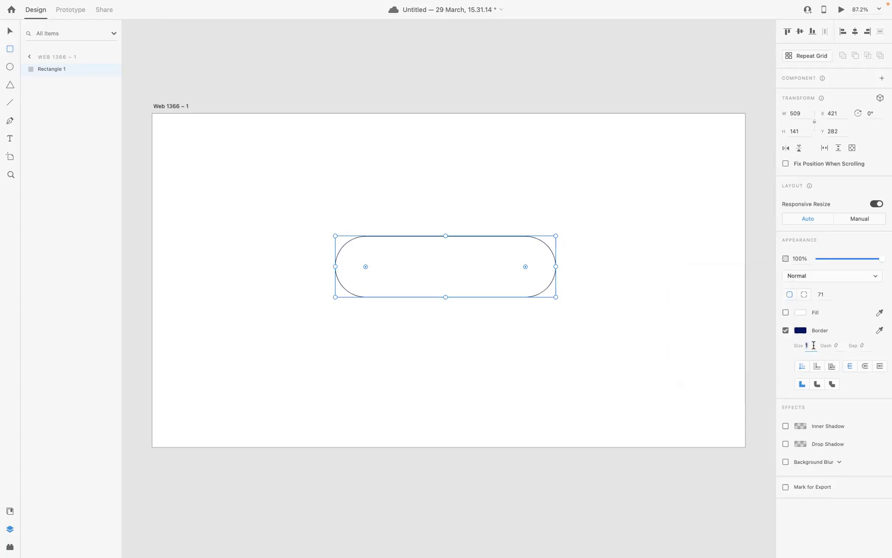
{"action": "type", "text": "10"}
{"action": "key", "text": "Return"}
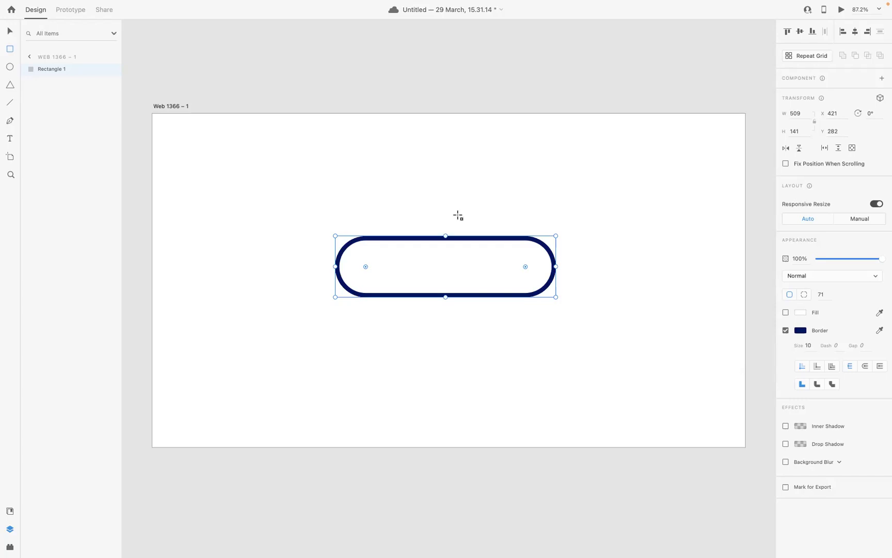
{"action": "left_click", "coordinate": [800, 32]}
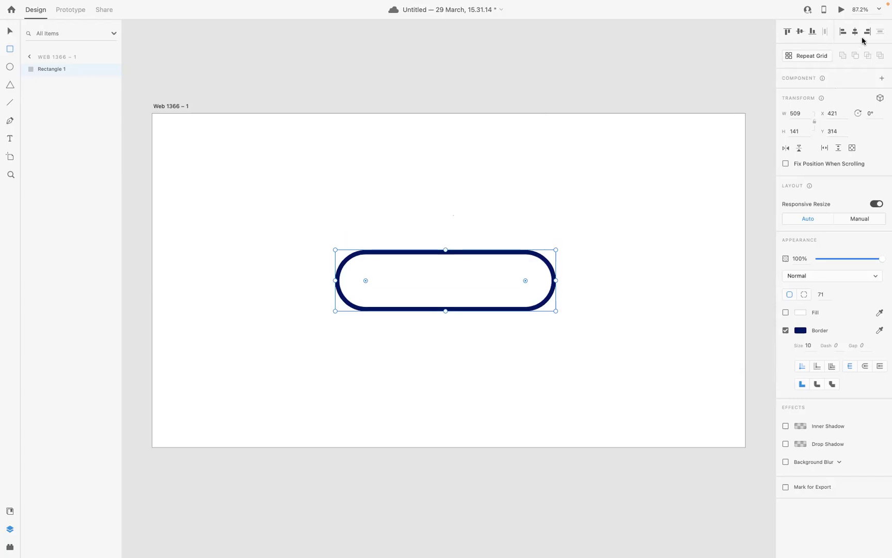
{"action": "left_click", "coordinate": [856, 31]}
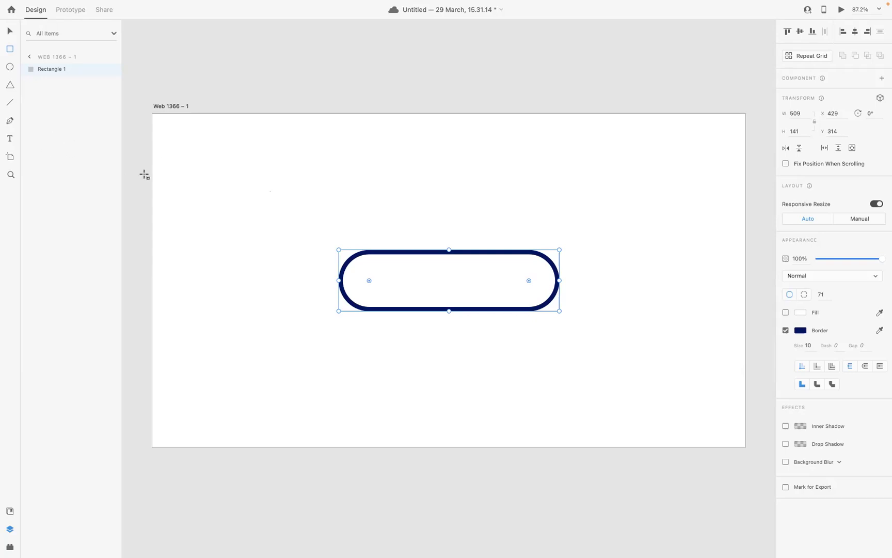
Add a text box inside the pill in Cocogoose font reading 'GET STARTED'.
{"action": "left_click", "coordinate": [9, 138]}
{"action": "left_click", "coordinate": [408, 281]}
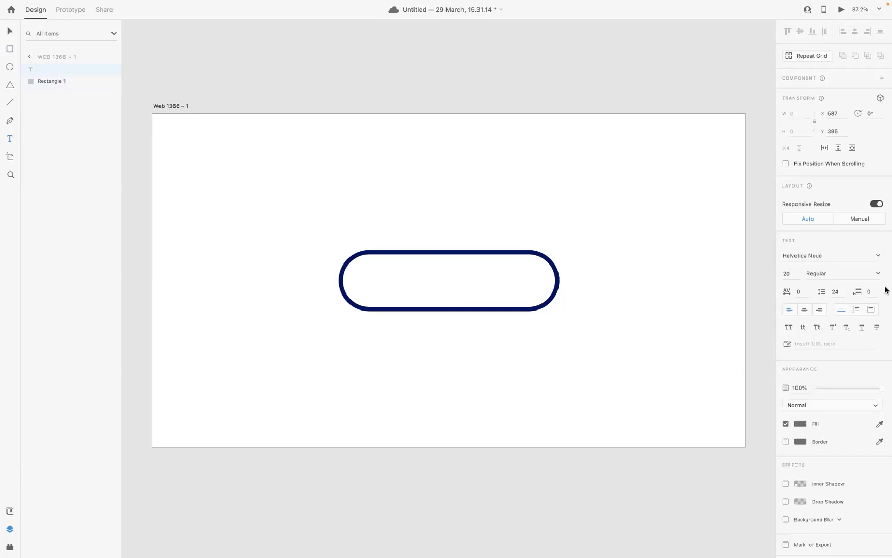
{"action": "left_click", "coordinate": [831, 256]}
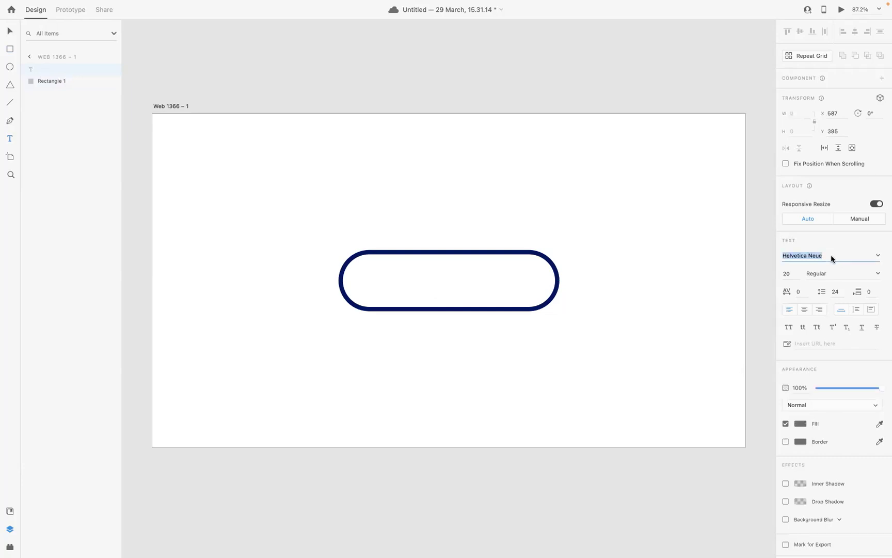
{"action": "type", "text": "Cocogoose"}
{"action": "key", "text": "Return"}
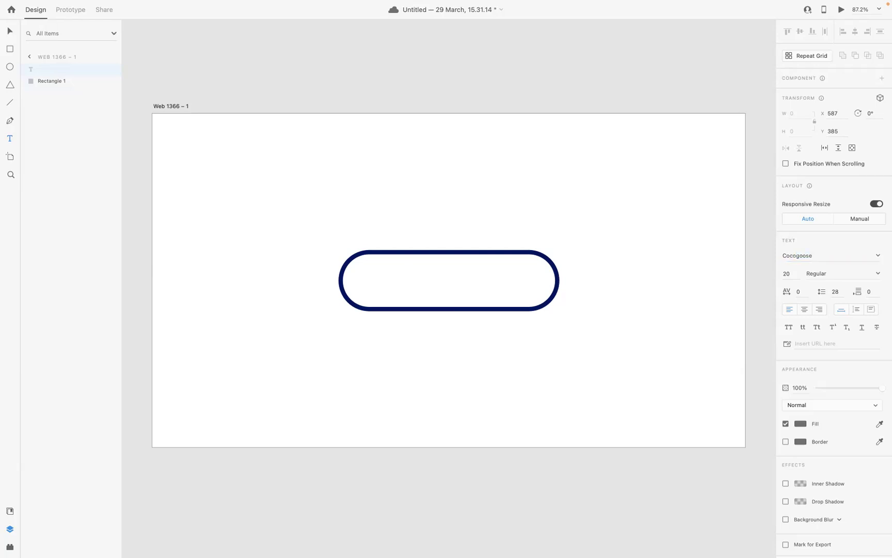
{"action": "type", "text": "GET STARTED"}
Set the GET STARTED text to font size 40 and dark navy colour.
{"action": "double_click", "coordinate": [468, 277]}
{"action": "left_click_drag", "start_coordinate": [407, 278], "coordinate": [494, 278]}
{"action": "left_click", "coordinate": [782, 274]}
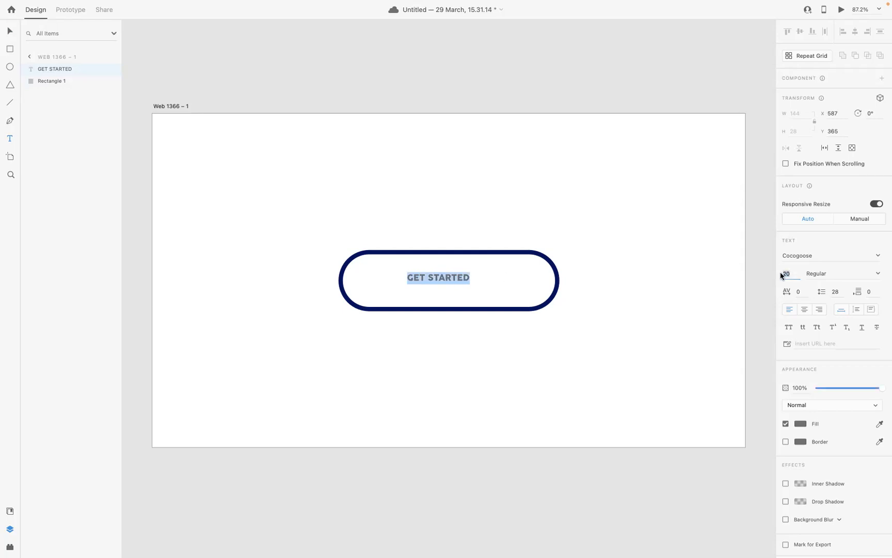
{"action": "type", "text": "40"}
{"action": "key", "text": "Return"}
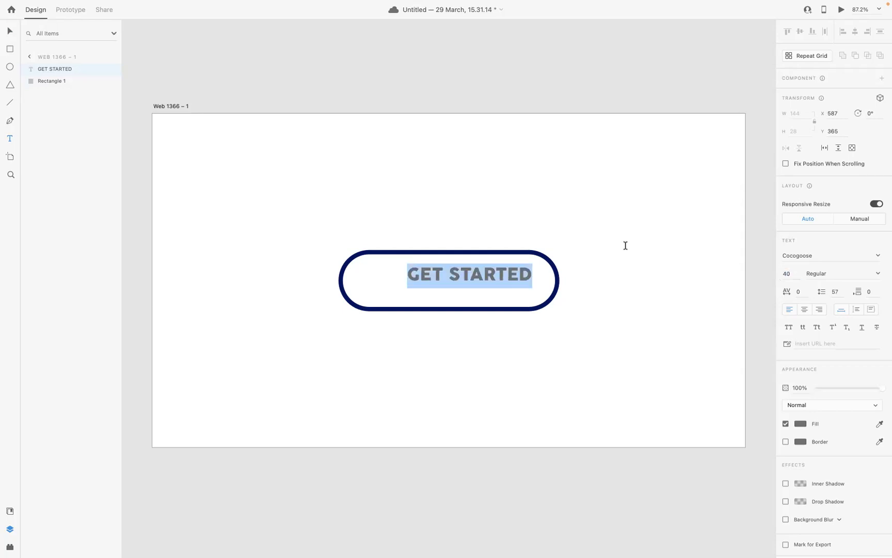
{"action": "left_click", "coordinate": [800, 423]}
{"action": "left_click_drag", "start_coordinate": [769, 407], "coordinate": [758, 425]}
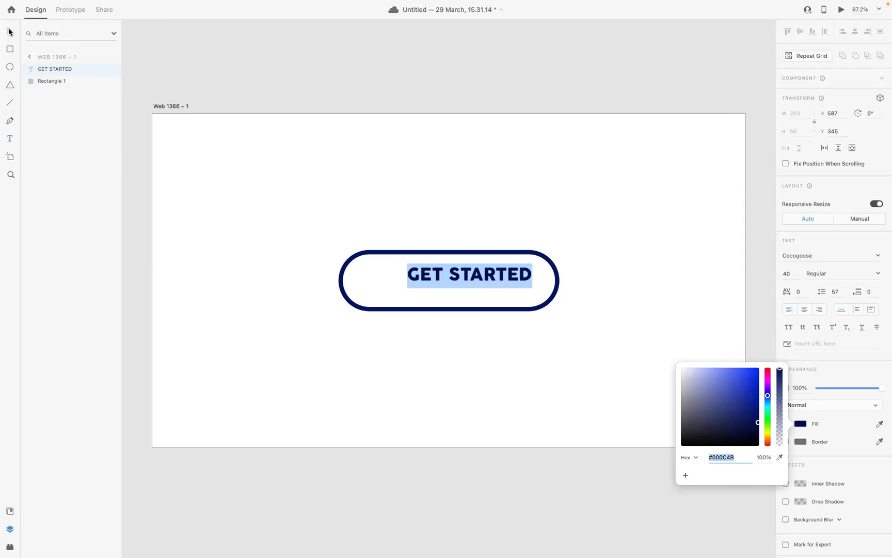
Centre the GET STARTED text vertically and horizontally within the pill.
{"action": "left_click", "coordinate": [10, 31]}
{"action": "left_click_drag", "start_coordinate": [396, 231], "coordinate": [478, 321]}
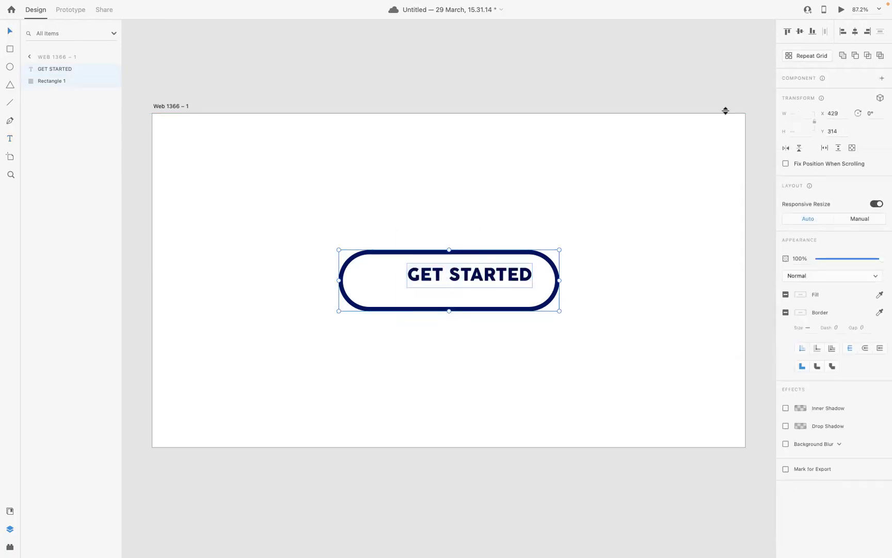
{"action": "left_click", "coordinate": [801, 32]}
{"action": "left_click", "coordinate": [856, 33]}
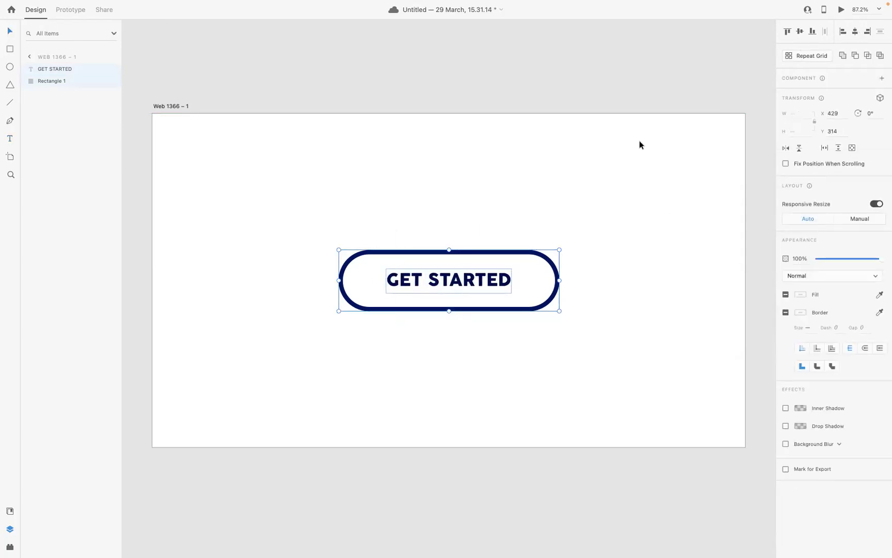
{"action": "left_click", "coordinate": [433, 193]}
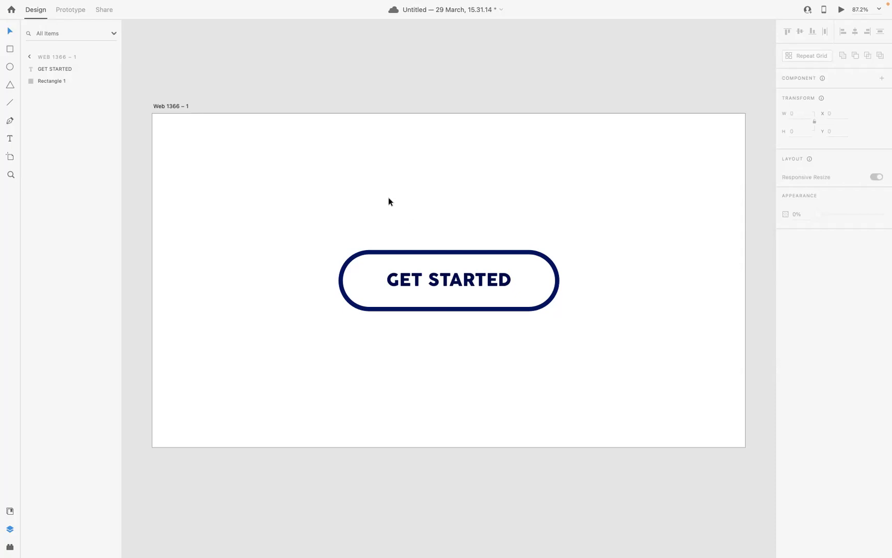
Select the GET STARTED text and pill together and make them into Component 1 with Make Component.
{"action": "left_click_drag", "start_coordinate": [389, 199], "coordinate": [477, 356]}
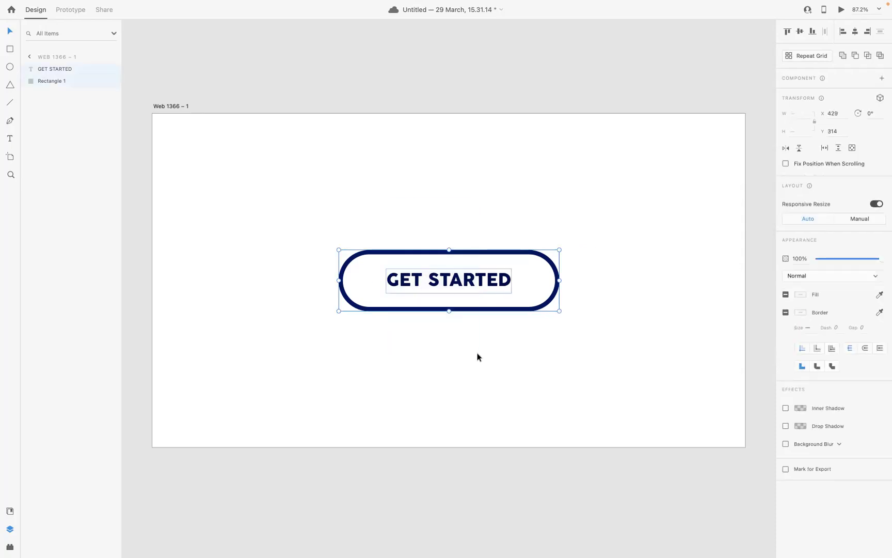
{"action": "right_click", "coordinate": [436, 257]}
{"action": "left_click", "coordinate": [392, 240]}
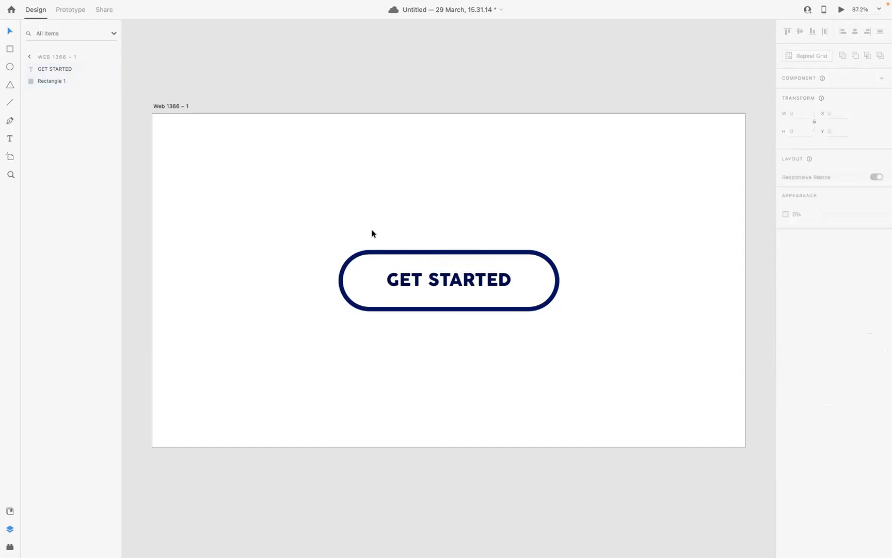
{"action": "left_click_drag", "start_coordinate": [370, 231], "coordinate": [425, 342]}
{"action": "scroll", "coordinate": [419, 260], "scroll_direction": "up", "scroll_amount": 1}
{"action": "right_click", "coordinate": [418, 260]}
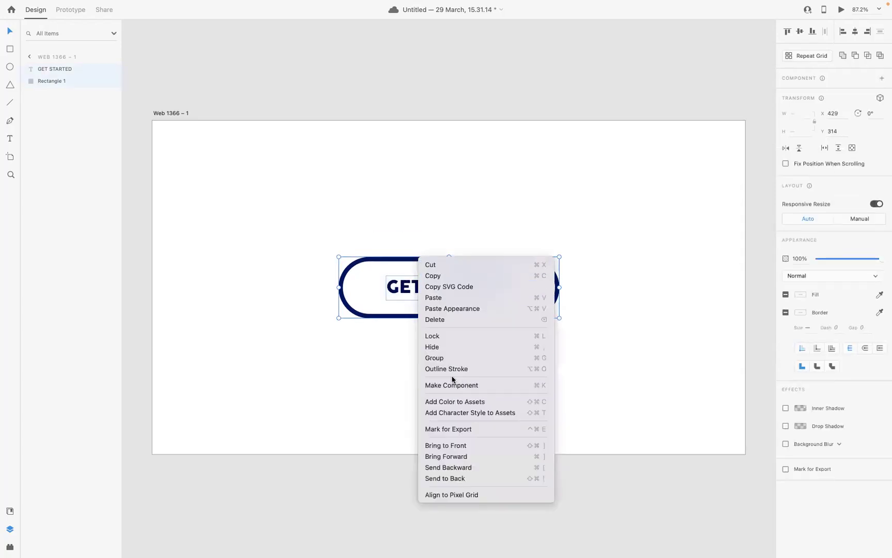
{"action": "left_click", "coordinate": [534, 387]}
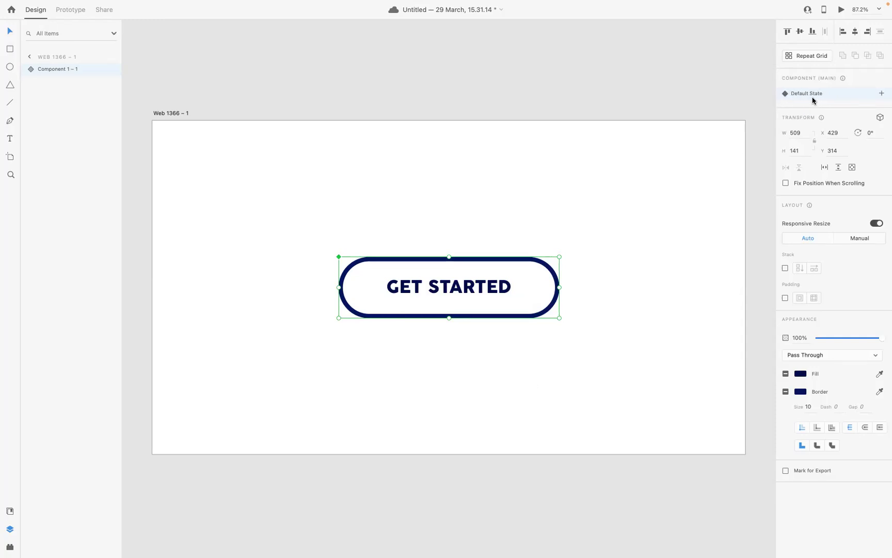
Add a Hover State to the component and give the pill a navy #05165D fill.
{"action": "left_click", "coordinate": [882, 95]}
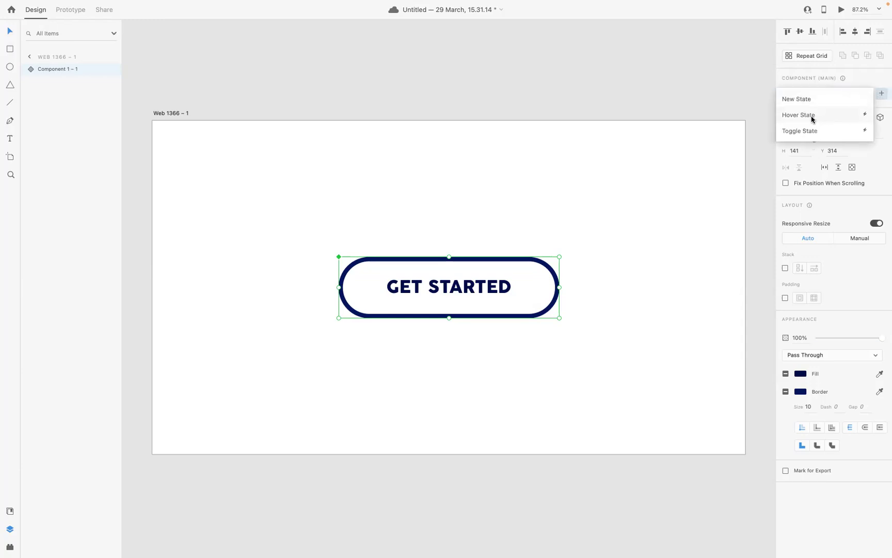
{"action": "left_click", "coordinate": [812, 117]}
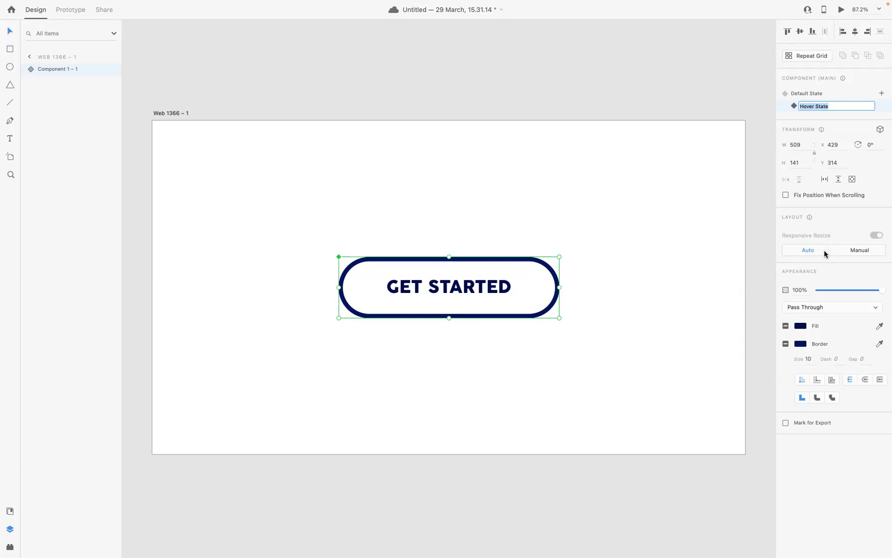
{"action": "left_click", "coordinate": [786, 326]}
{"action": "left_click", "coordinate": [800, 326]}
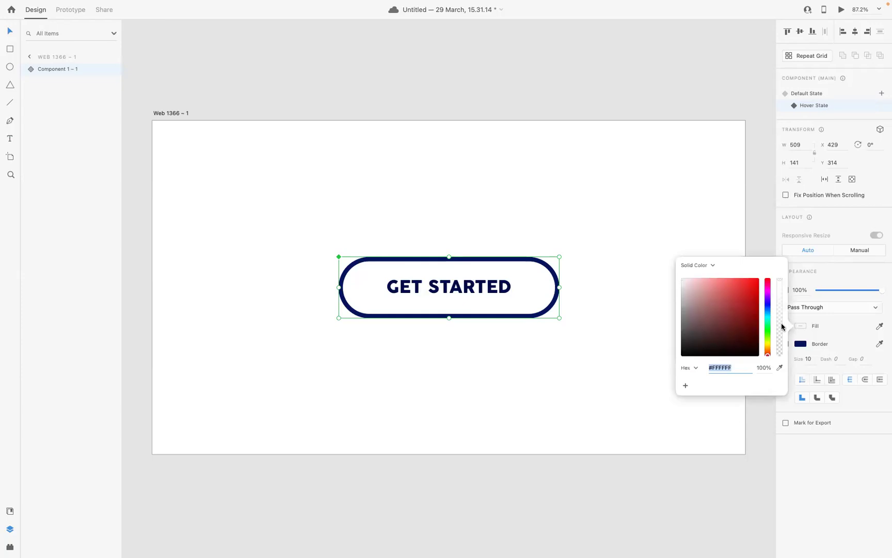
{"action": "left_click", "coordinate": [751, 324]}
{"action": "left_click", "coordinate": [769, 308]}
{"action": "left_click_drag", "start_coordinate": [752, 325], "coordinate": [755, 327]}
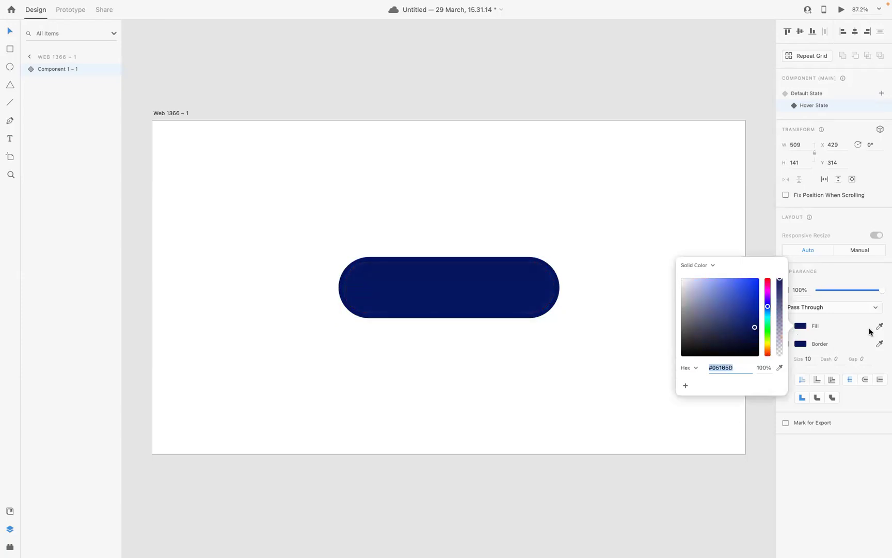
{"action": "left_click", "coordinate": [479, 291]}
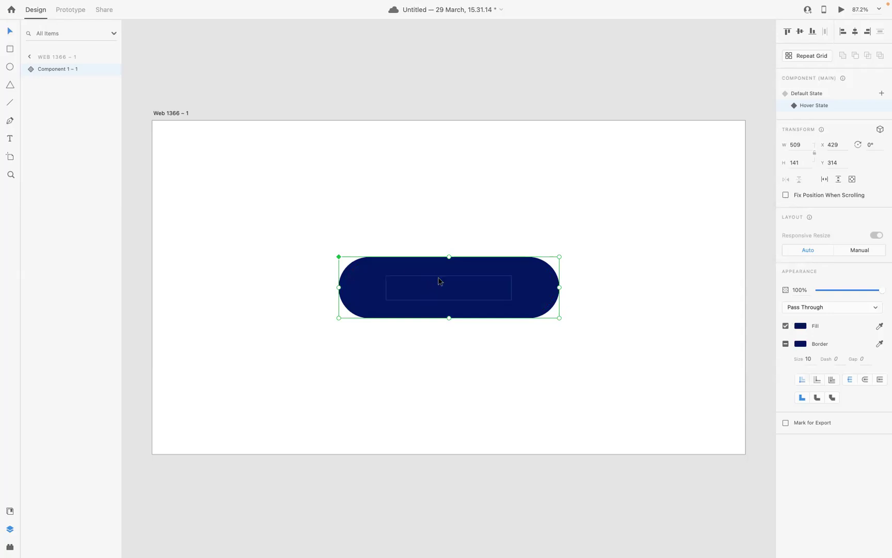
Make the GET STARTED text white #FFFFFF in the hover state.
{"action": "double_click", "coordinate": [453, 289]}
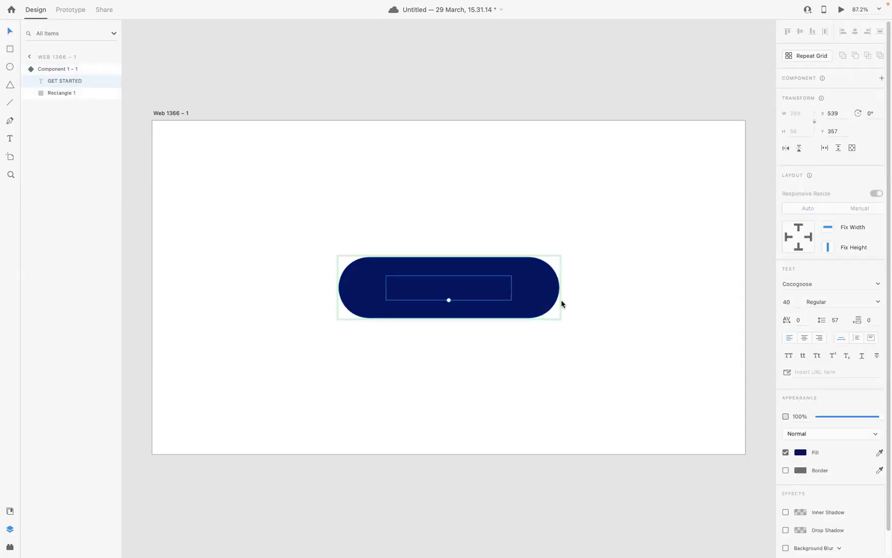
{"action": "left_click", "coordinate": [802, 453]}
{"action": "mouse_move", "coordinate": [729, 432]}
{"action": "left_mouse_down"}
{"action": "mouse_move", "coordinate": [677, 398]}
{"action": "mouse_move", "coordinate": [674, 386]}
{"action": "left_mouse_up"}
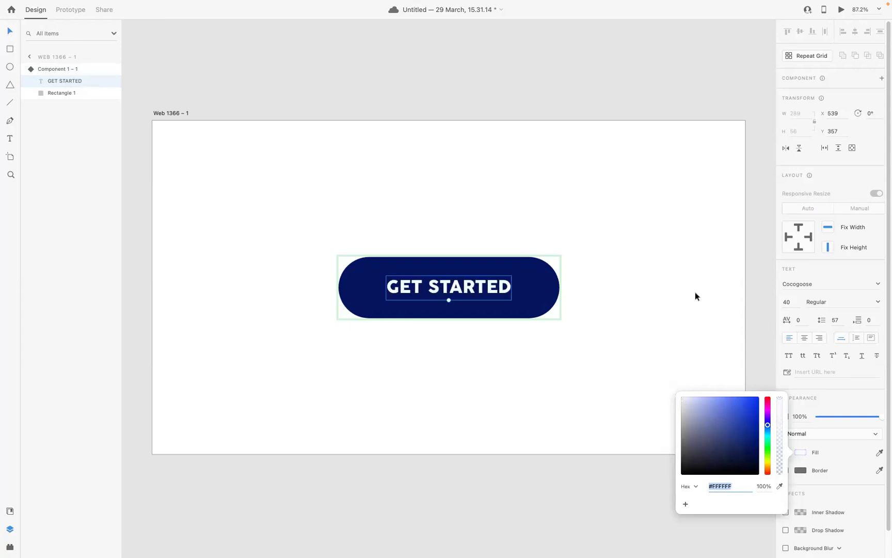
{"action": "left_click", "coordinate": [664, 280]}
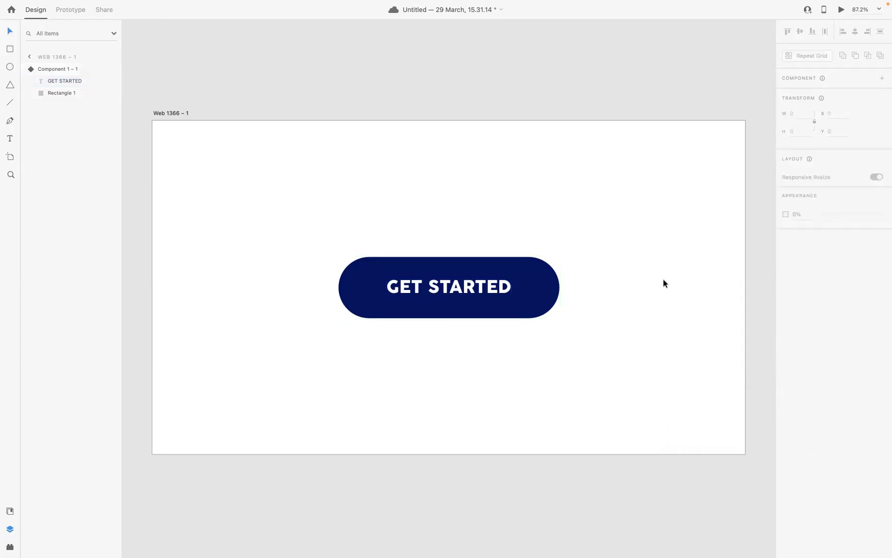
Toggle the button between Hover State and Default State, ending on the outlined Default State.
{"action": "left_click_drag", "start_coordinate": [457, 201], "coordinate": [537, 394]}
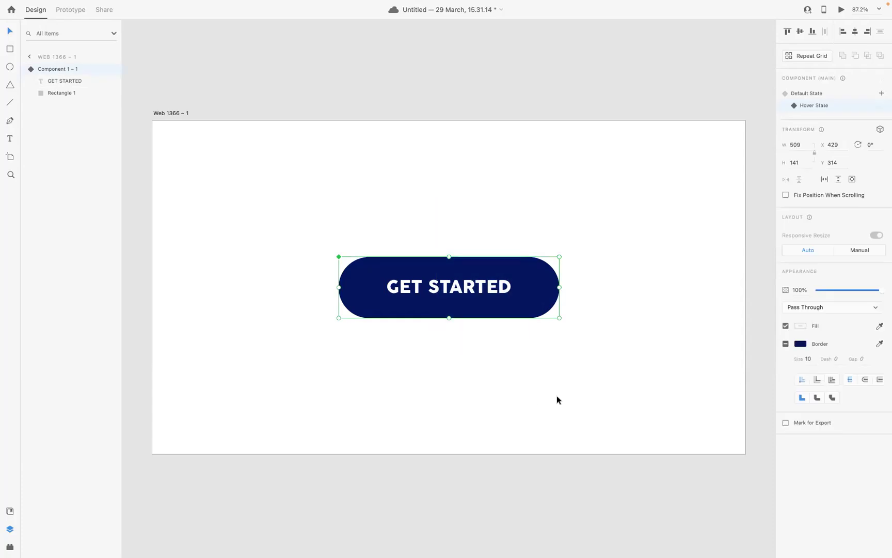
{"action": "left_click", "coordinate": [815, 106]}
{"action": "left_click", "coordinate": [808, 95]}
{"action": "left_click", "coordinate": [812, 104]}
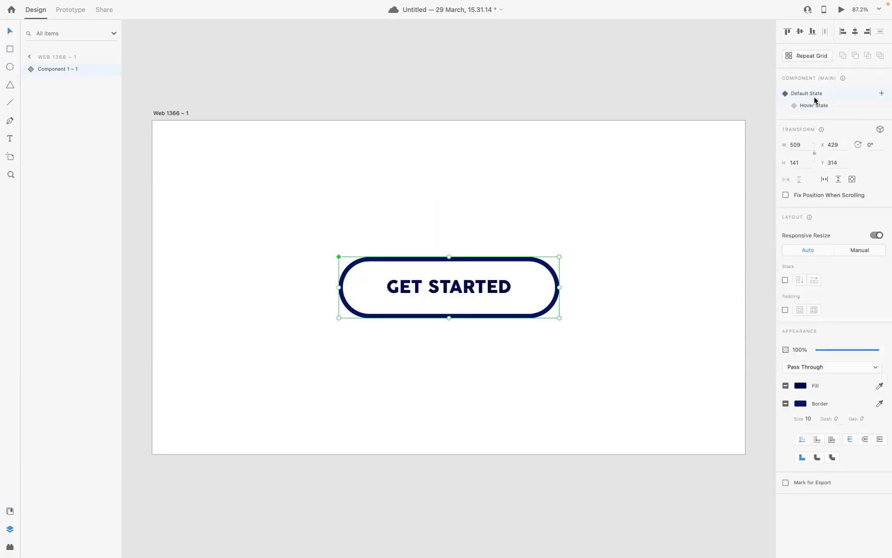
{"action": "left_click", "coordinate": [808, 95]}
{"action": "left_click", "coordinate": [809, 97]}
{"action": "left_click", "coordinate": [814, 106]}
{"action": "left_click", "coordinate": [817, 96]}
{"action": "mouse_move", "coordinate": [829, 5]}
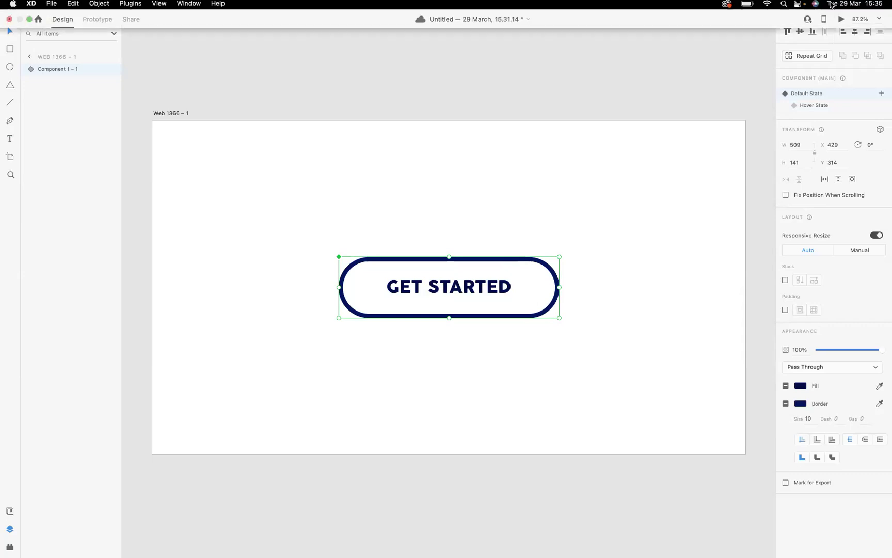